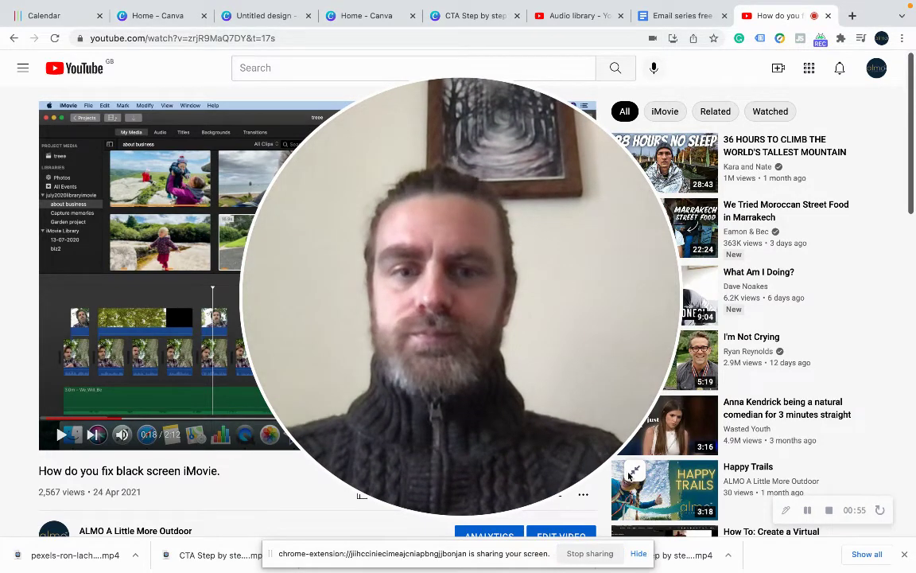
Step: Play the 'How do you fix black screen iMovie.' tutorial, then switch to iMovie's Life Changing Ad project
left_click(632, 473)
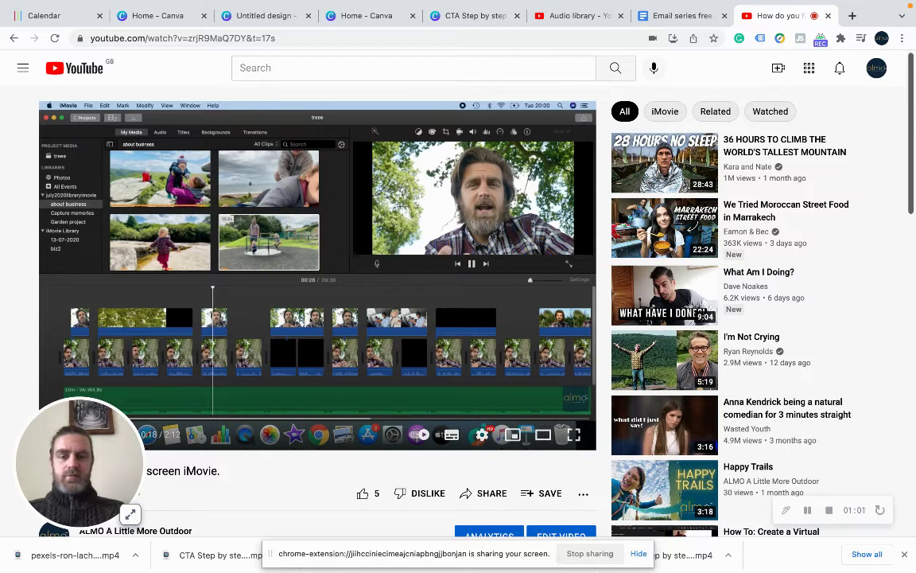
mouse_move(433, 547)
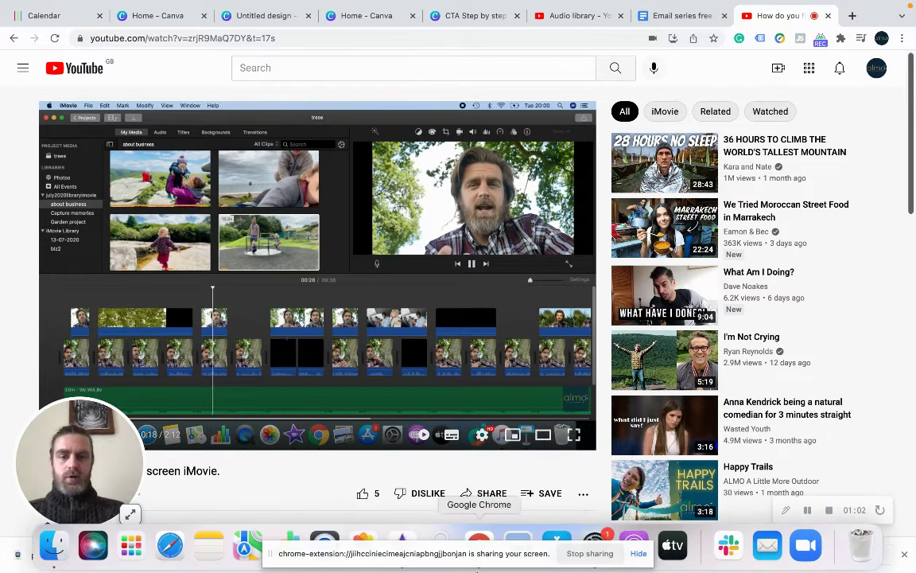
left_click(402, 538)
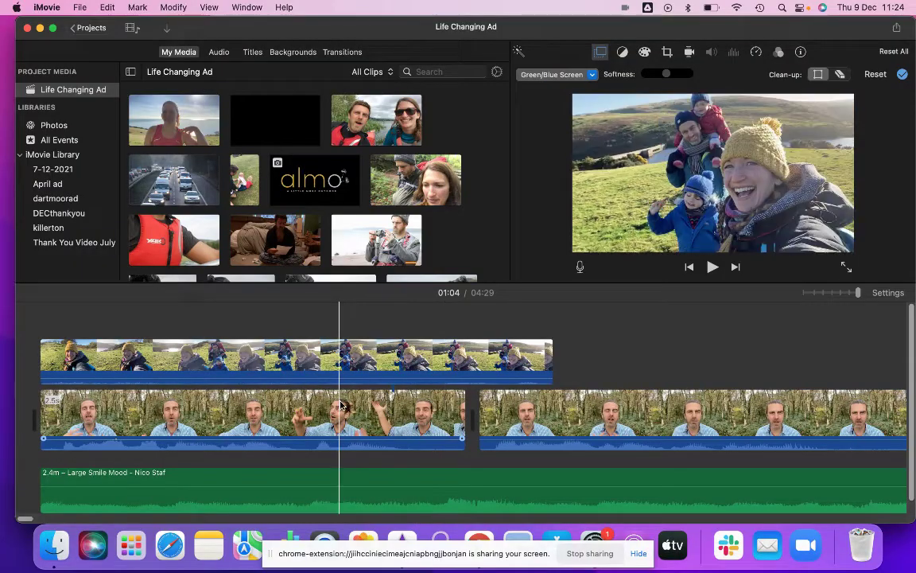
Step: Bring up a Finder window over the Life Changing Ad project from the Dock
scroll(269, 337, "left", 2)
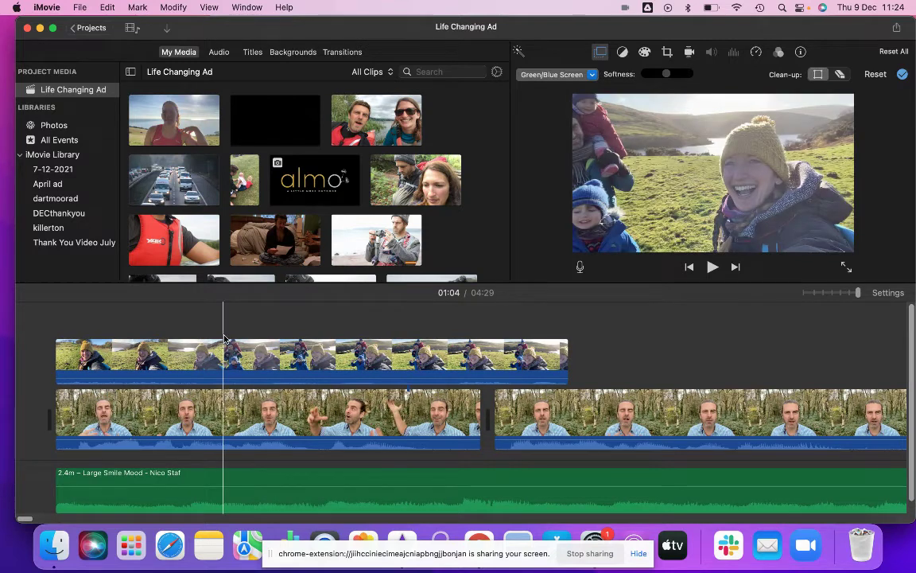
left_click(45, 555)
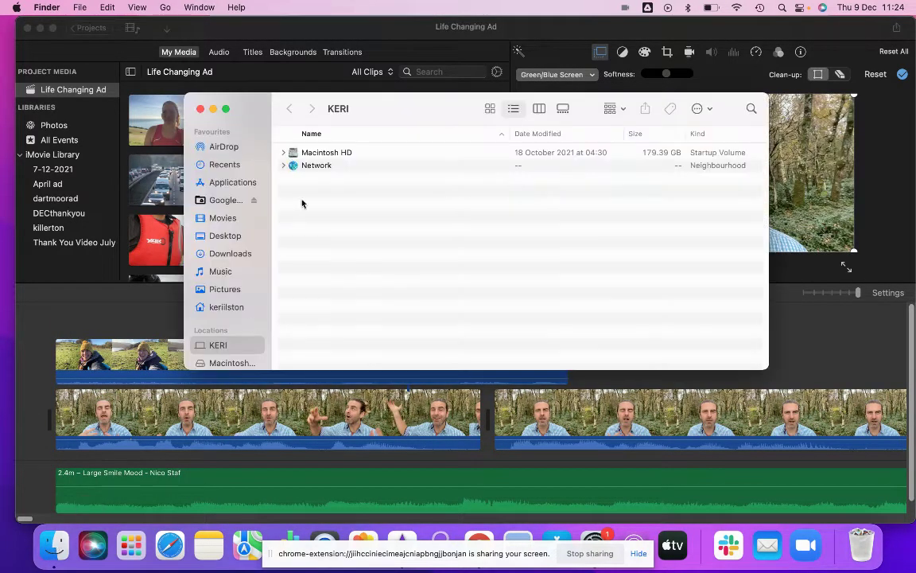
Step: Drag the wildcamping clip from Finder's Movies folder into iMovie's media, then close Finder
left_click(223, 217)
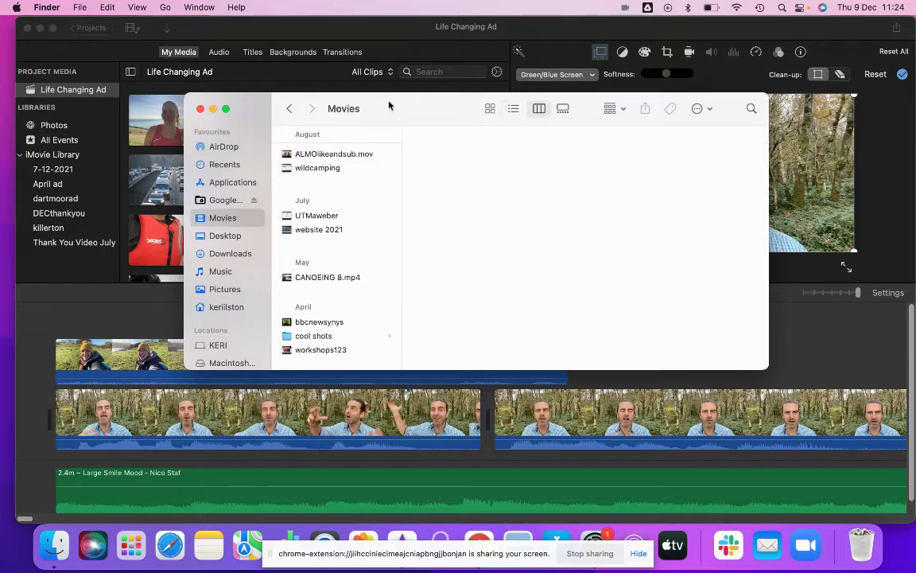
left_click_drag(389, 106, 648, 113)
mouse_move(606, 173)
left_mouse_down()
mouse_move(350, 180)
mouse_move(460, 192)
mouse_move(598, 184)
left_mouse_up()
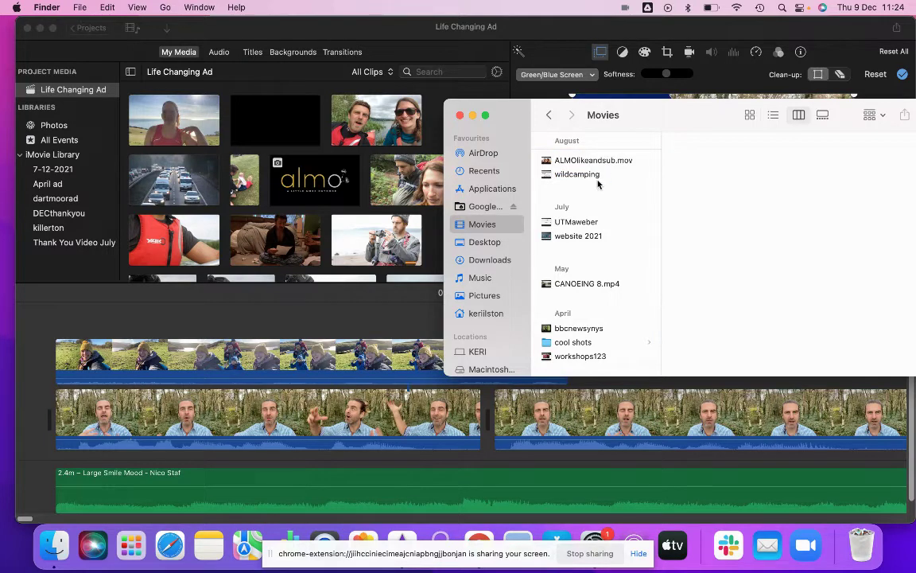
left_click(459, 117)
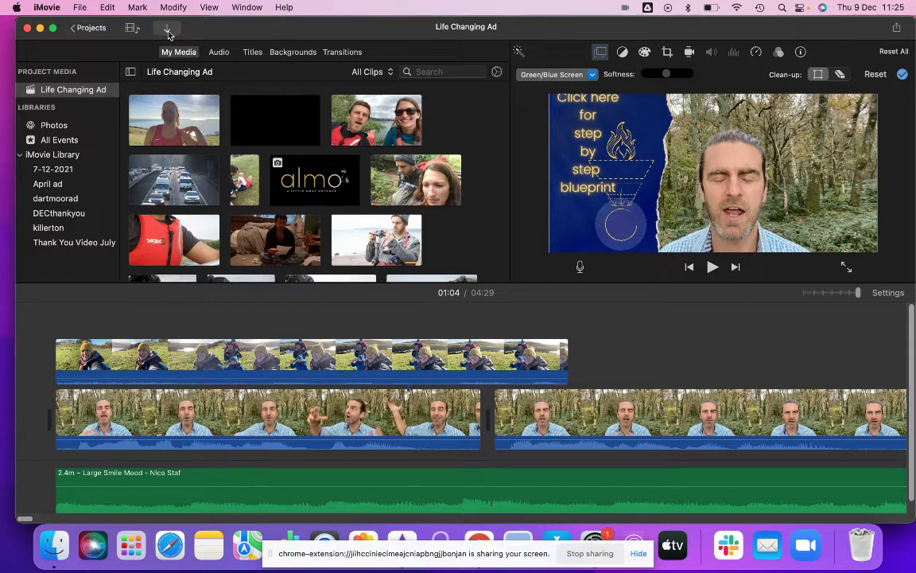
left_click(167, 29)
scroll(335, 395, "down", 2)
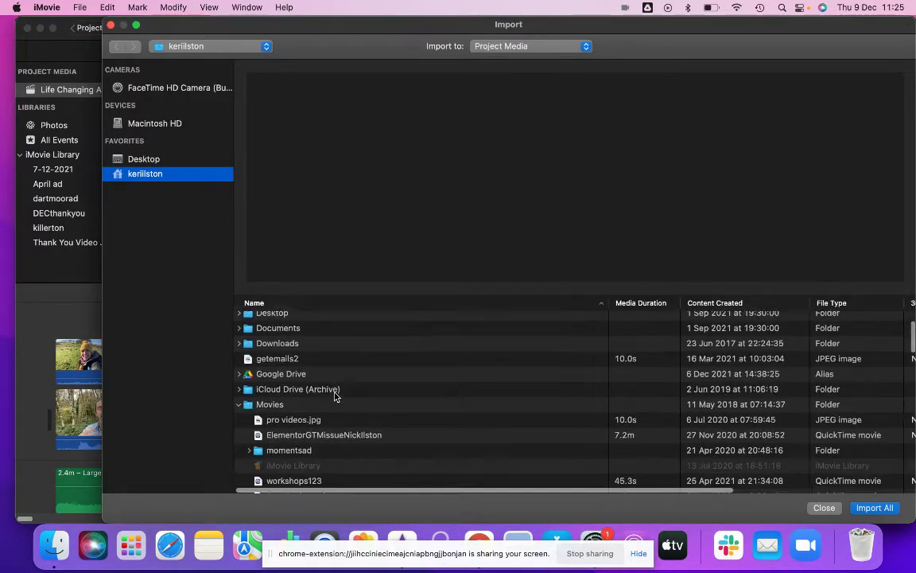
scroll(334, 395, "down", 3)
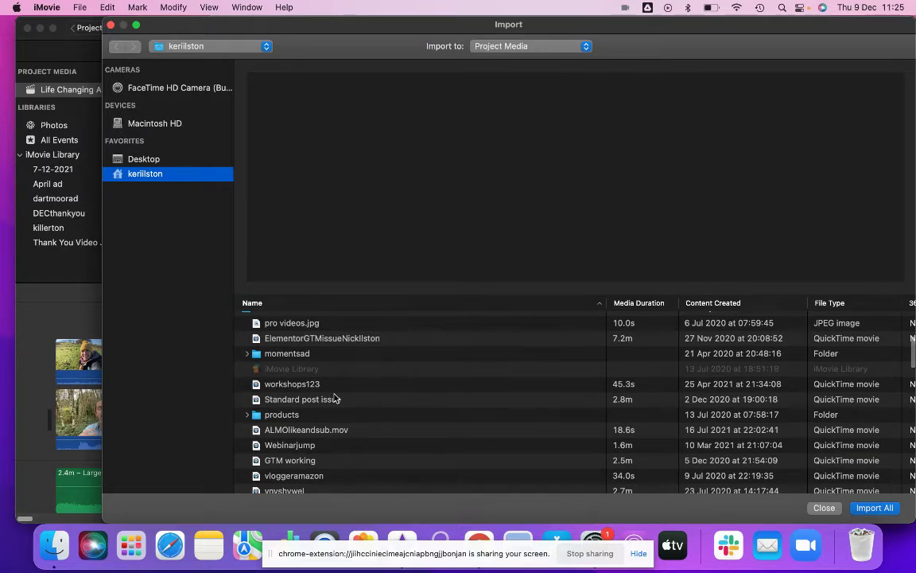
scroll(335, 395, "up", 1)
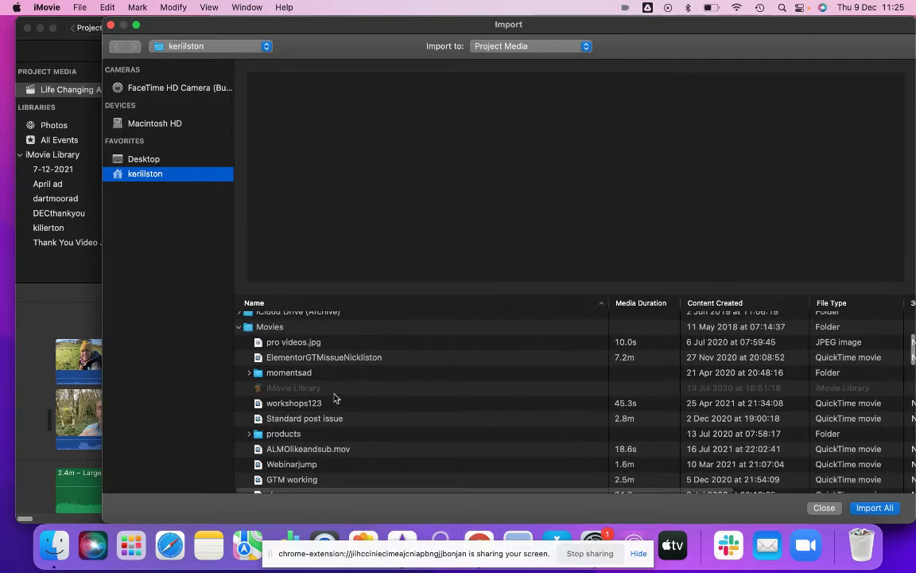
left_click(725, 302)
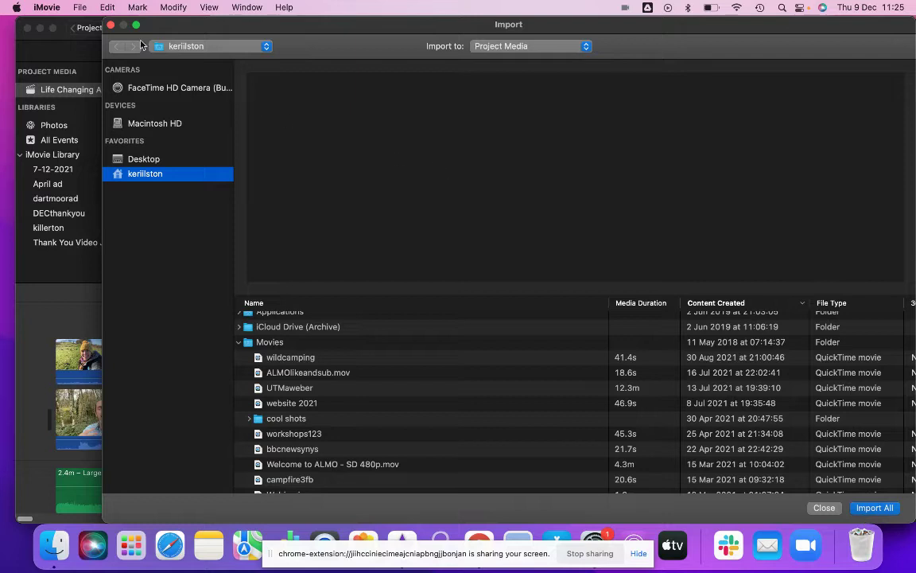
left_click(111, 27)
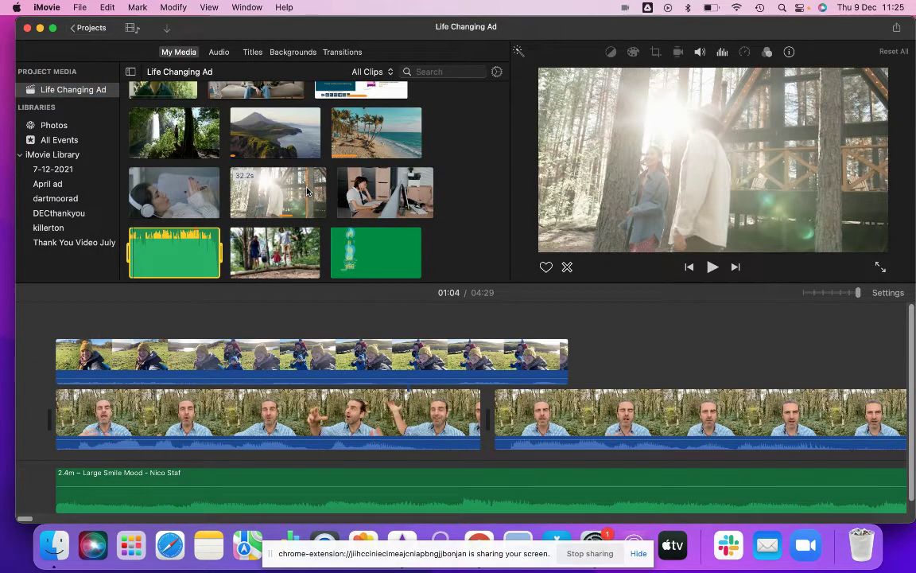
scroll(307, 190, "up", 3)
scroll(306, 191, "up", 4)
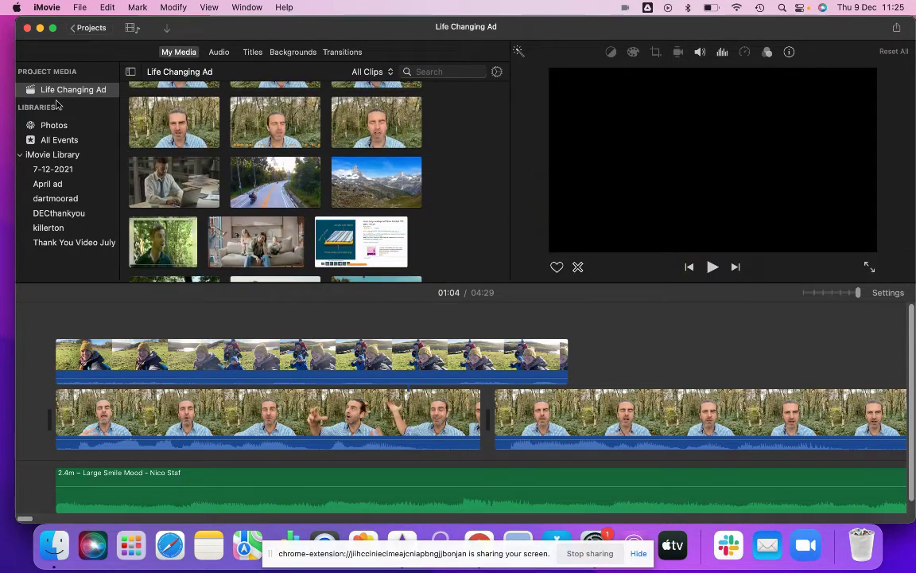
scroll(257, 203, "up", 10)
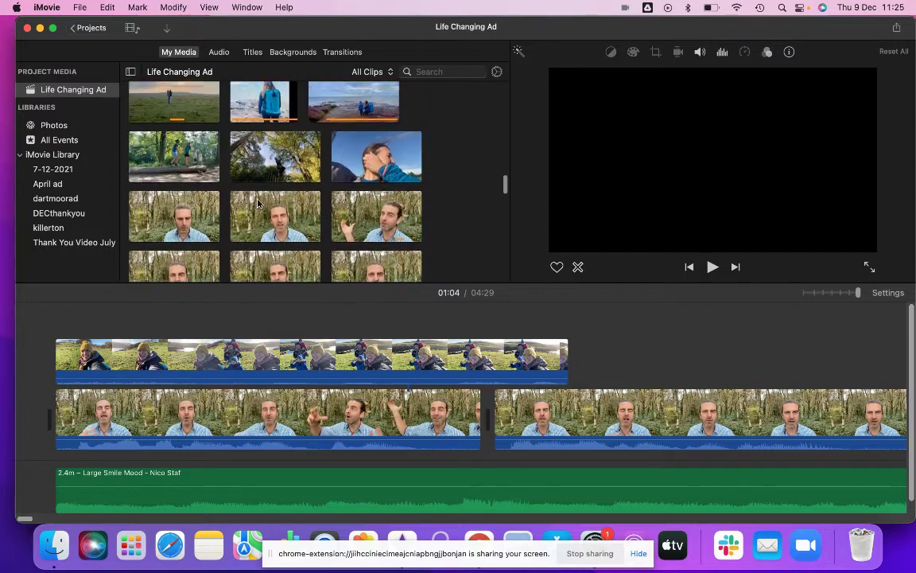
scroll(257, 203, "up", 4)
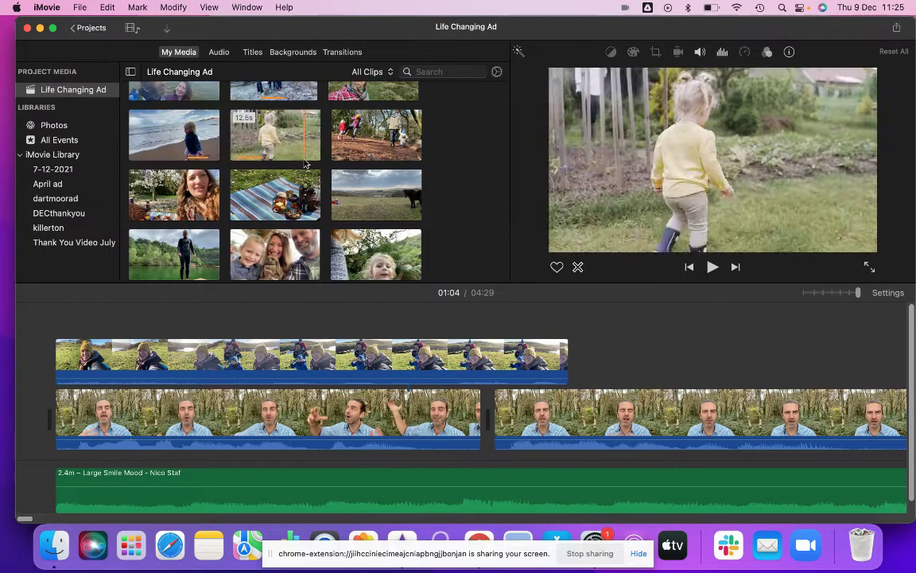
scroll(226, 140, "up", 4)
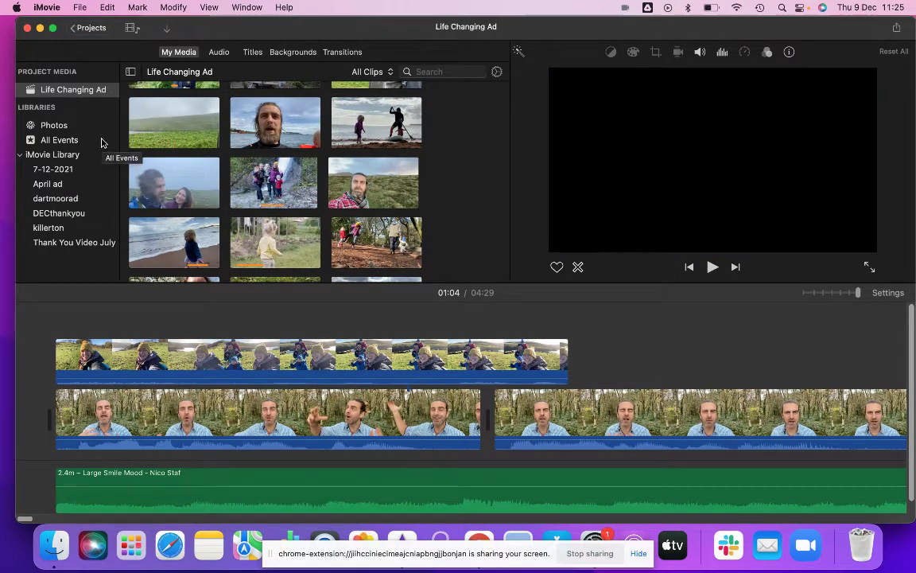
left_click(49, 184)
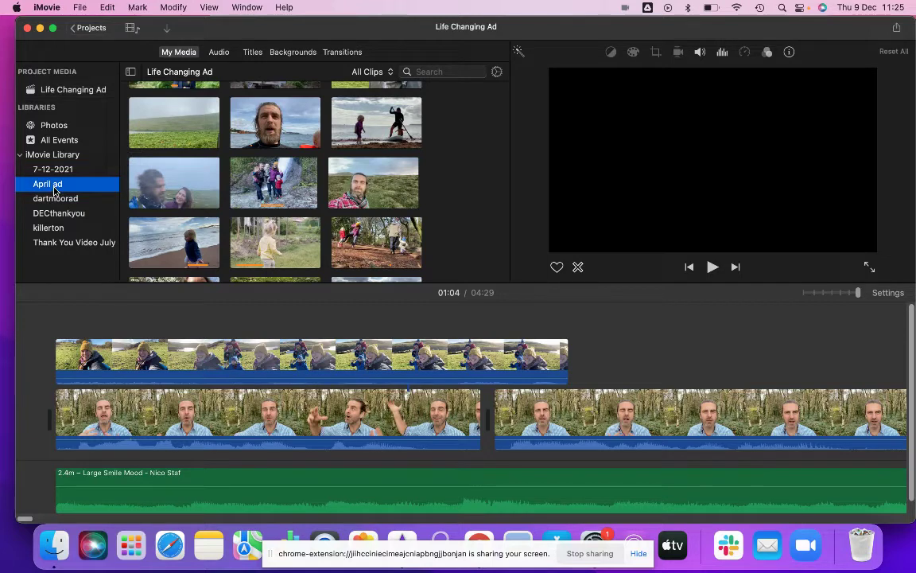
Step: Preview the 31.7s forest clip from the April ad event until its picture appears
left_click(282, 151)
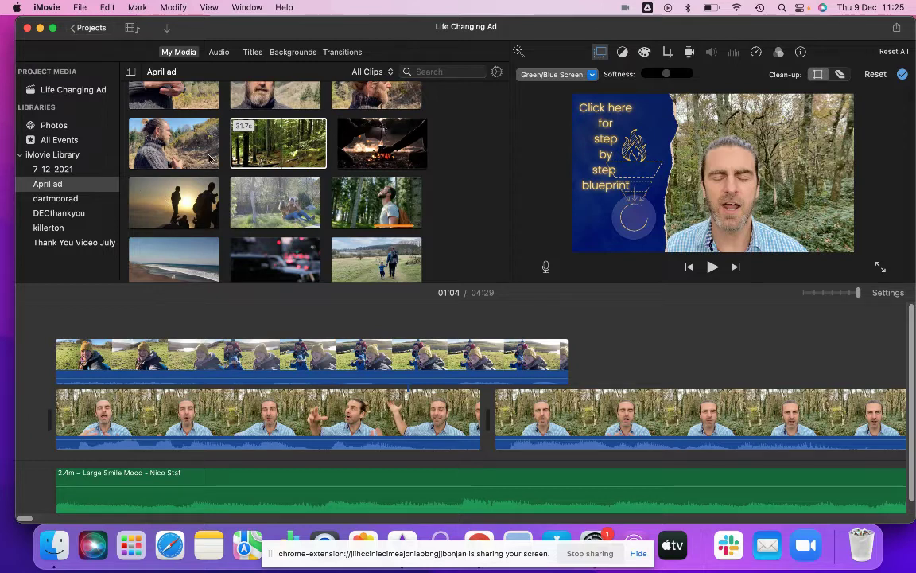
scroll(210, 158, "down", 2)
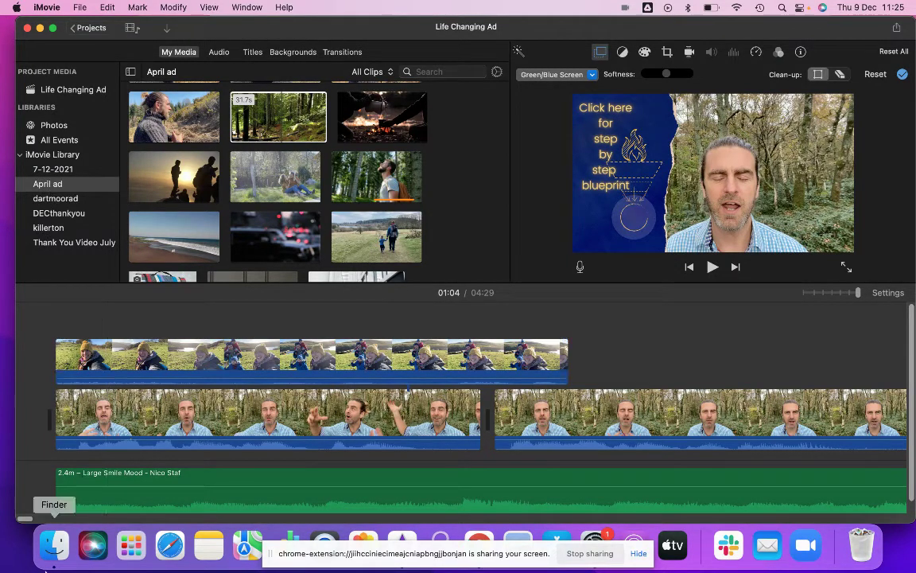
Step: In Finder, go to the Movies folder and find the iMovie Library
left_click(54, 540)
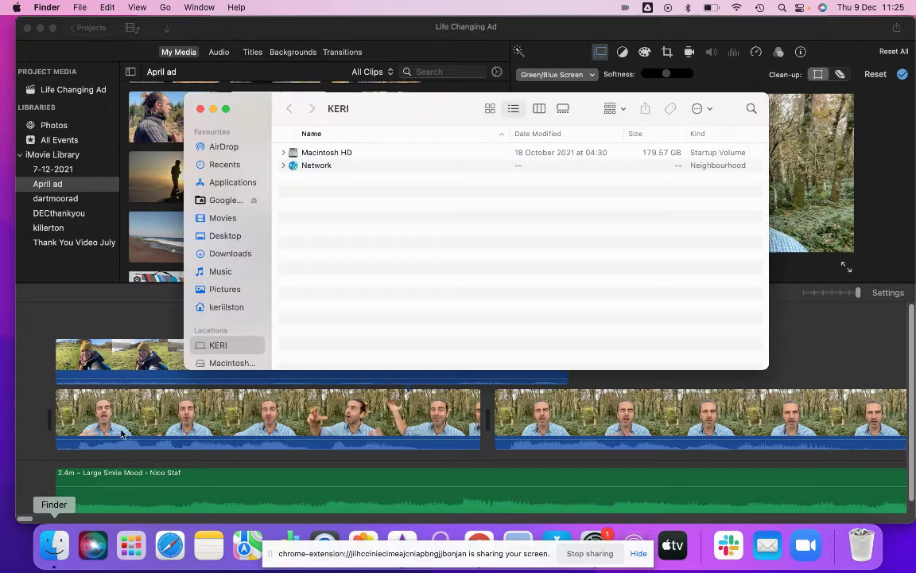
left_click(215, 221)
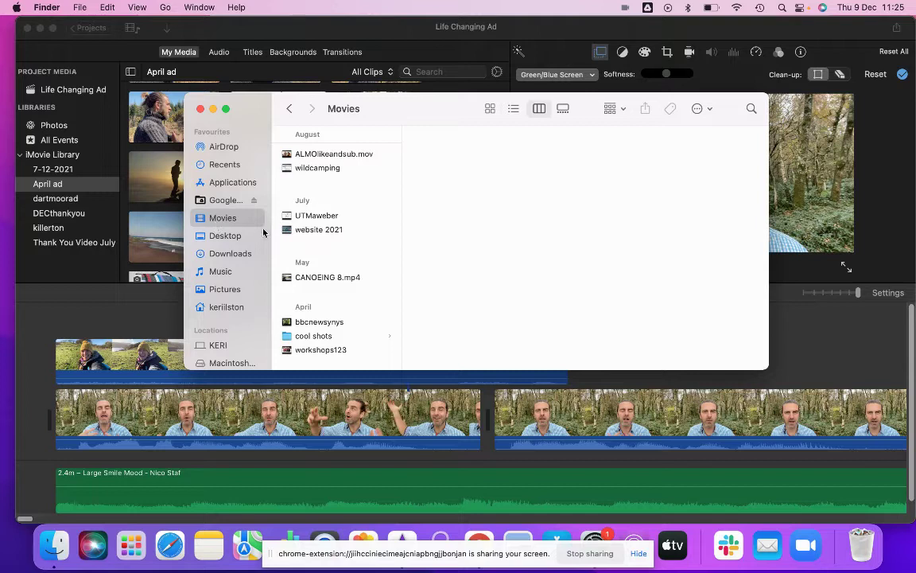
scroll(331, 267, "down", 3)
scroll(332, 266, "down", 10)
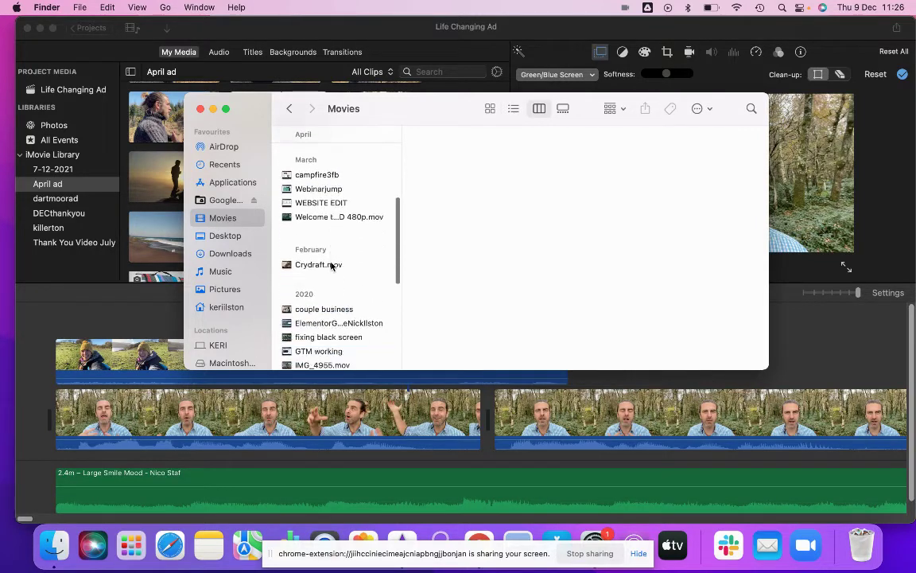
Step: Show the iMovie Library's package contents, browse its event and project folders, then return to Chrome
left_click(346, 213)
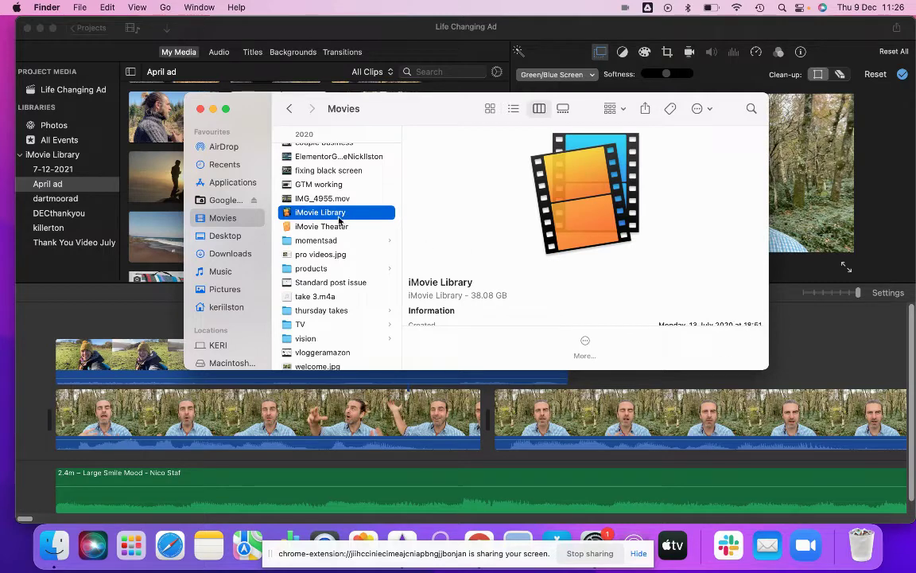
right_click(322, 211)
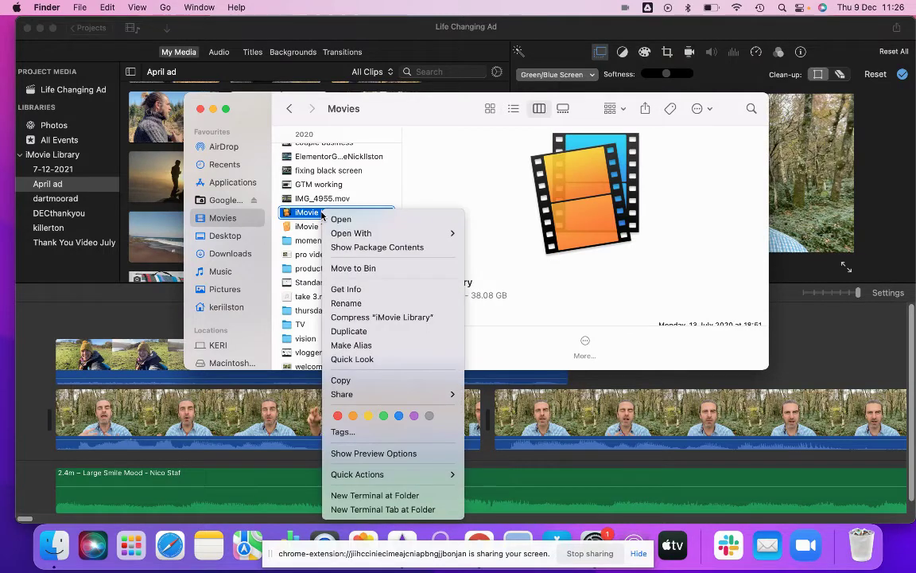
left_click(364, 248)
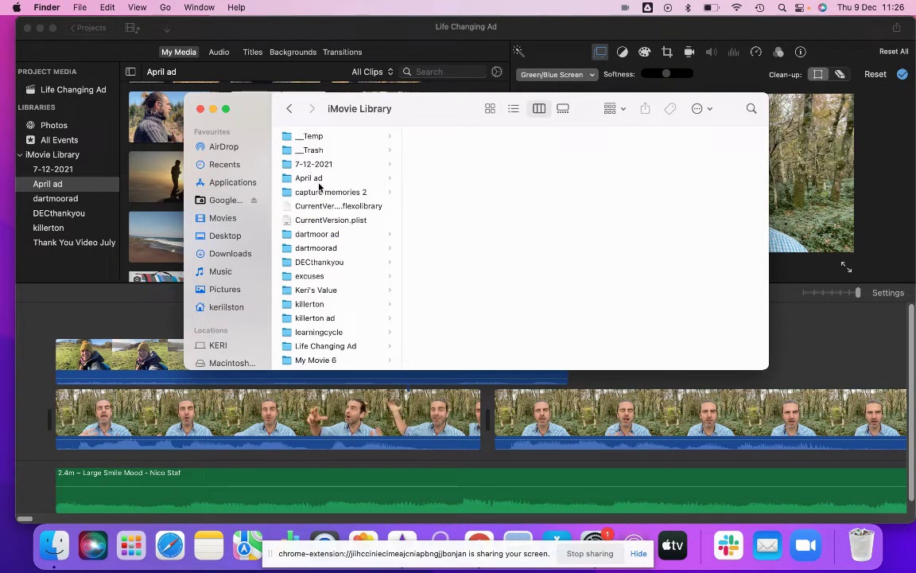
scroll(334, 310, "down", 8)
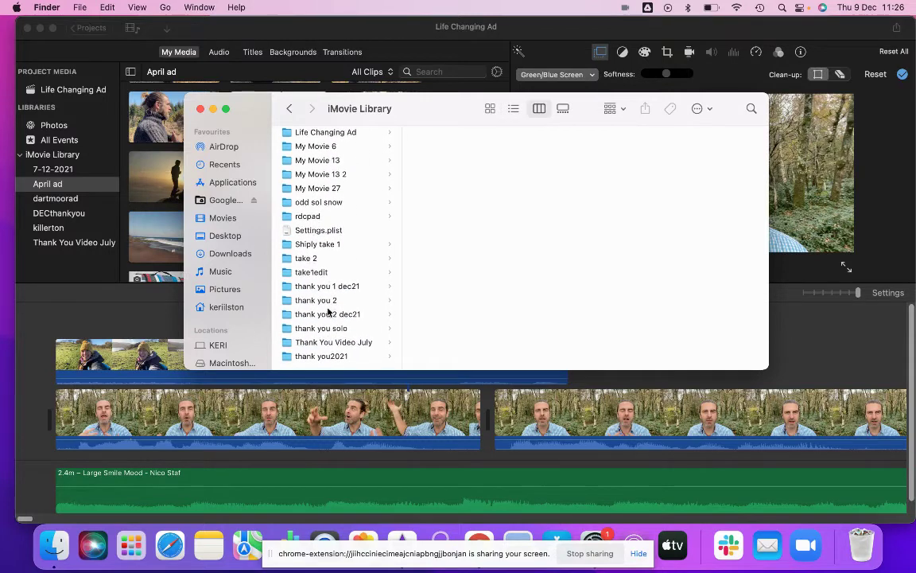
scroll(328, 311, "up", 8)
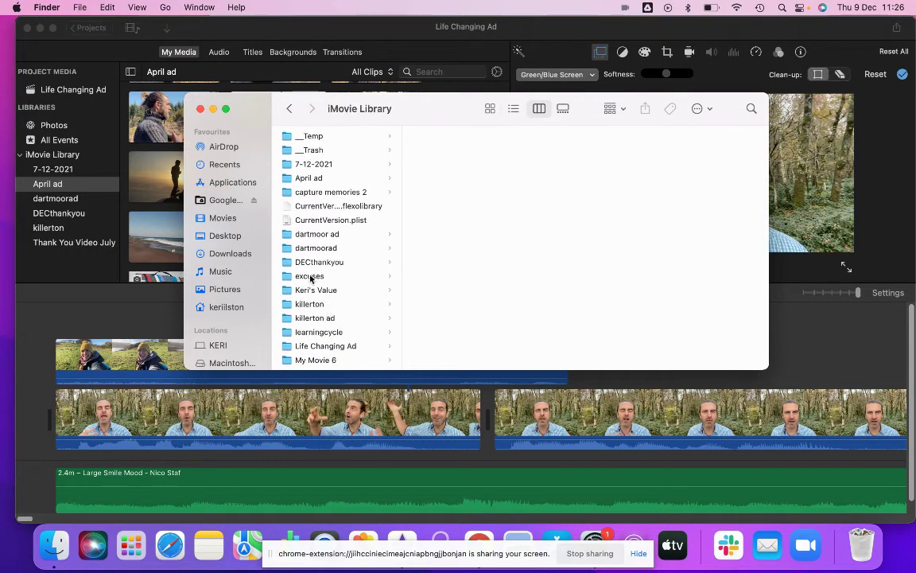
scroll(310, 334, "down", 2)
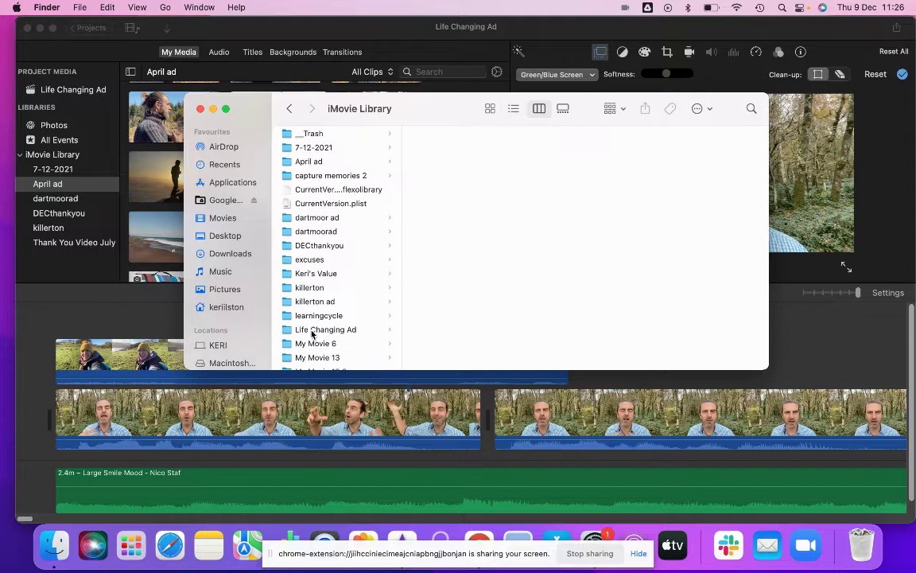
scroll(311, 334, "up", 1)
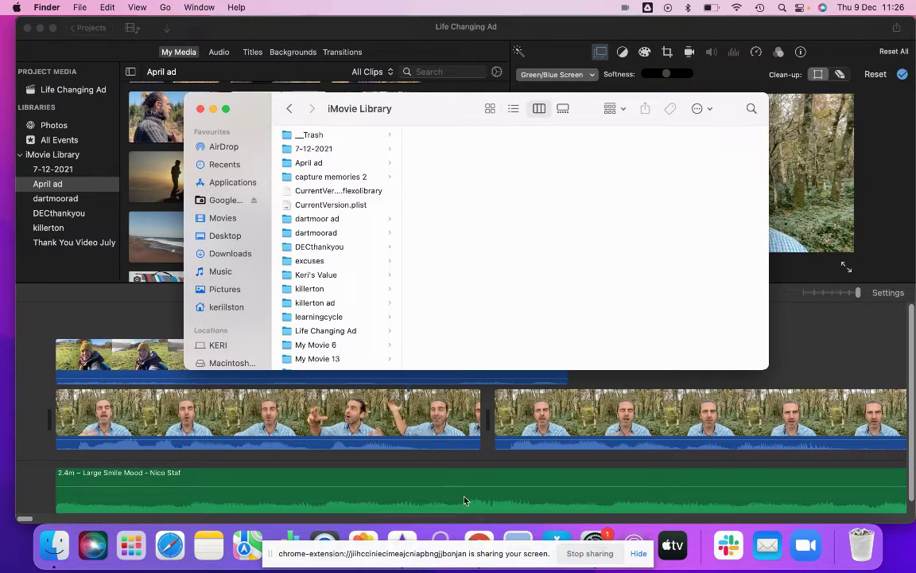
left_click(477, 540)
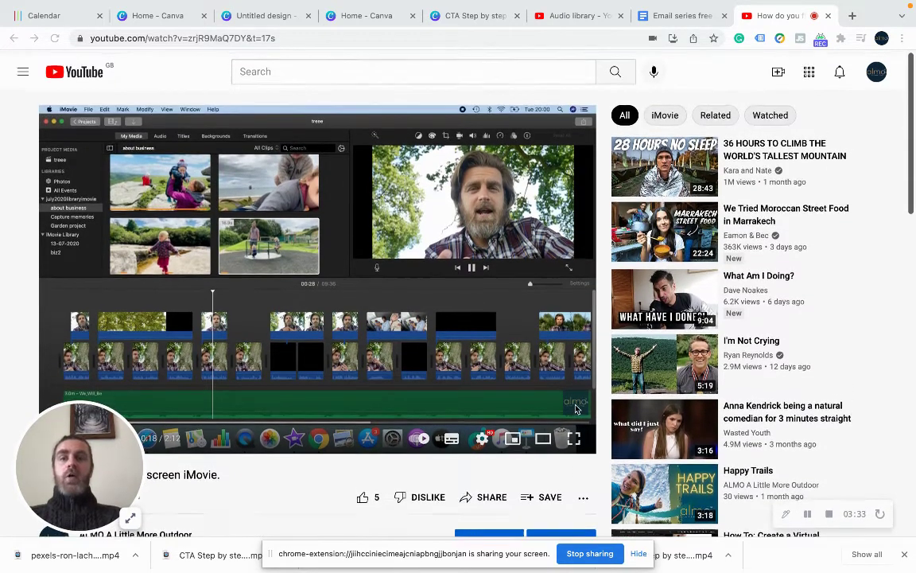
Step: Visit the ALMO A Little More Outdoor channel and pause its featured 'Exploring Life's Potential' video
scroll(315, 300, "down", 4)
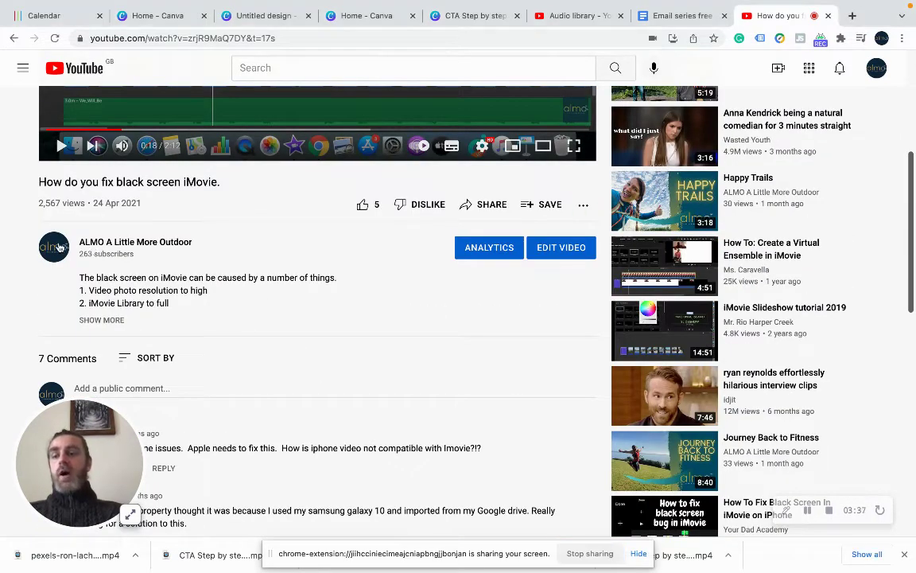
left_click(58, 248)
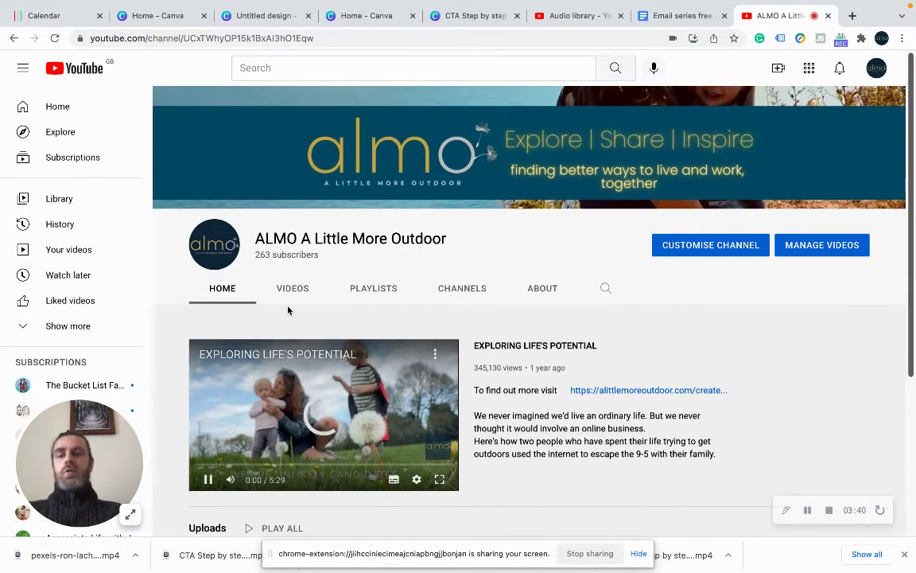
left_click(208, 480)
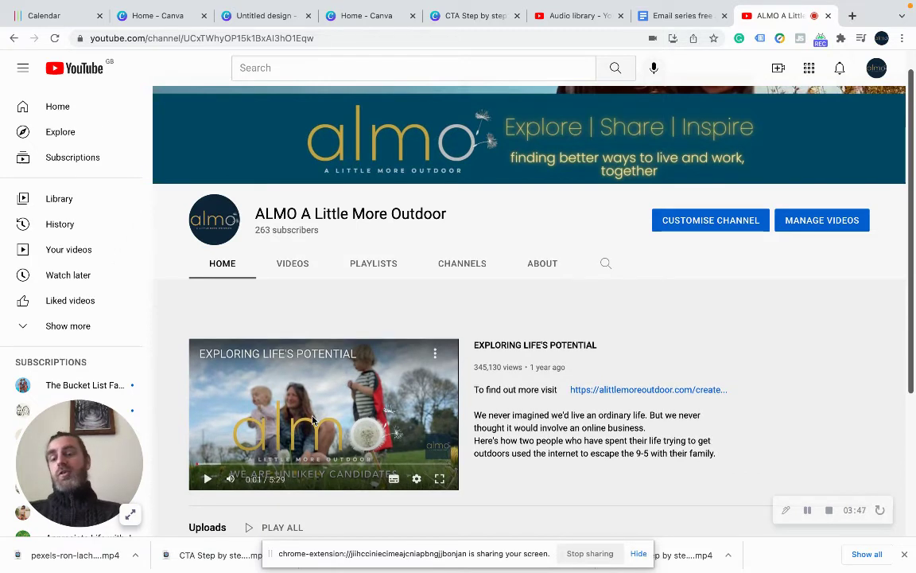
scroll(312, 420, "down", 1)
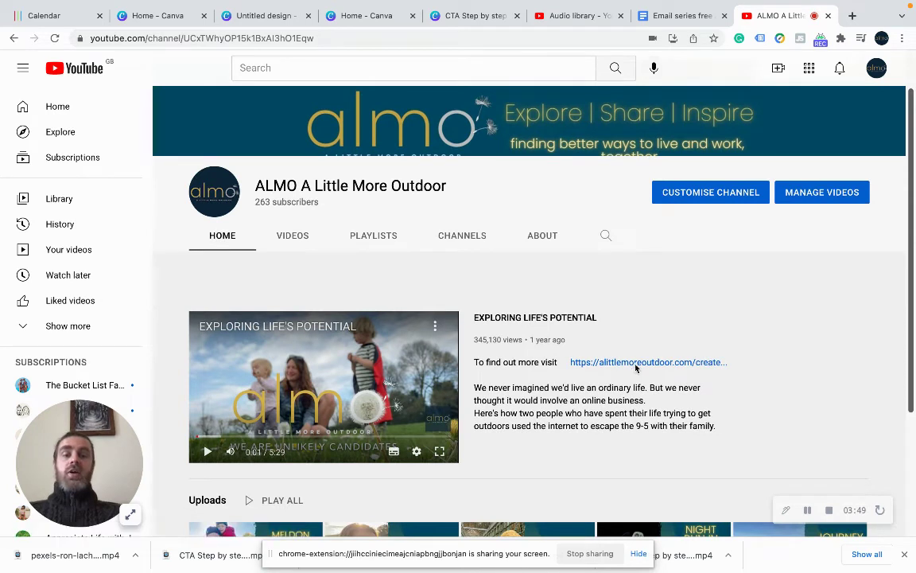